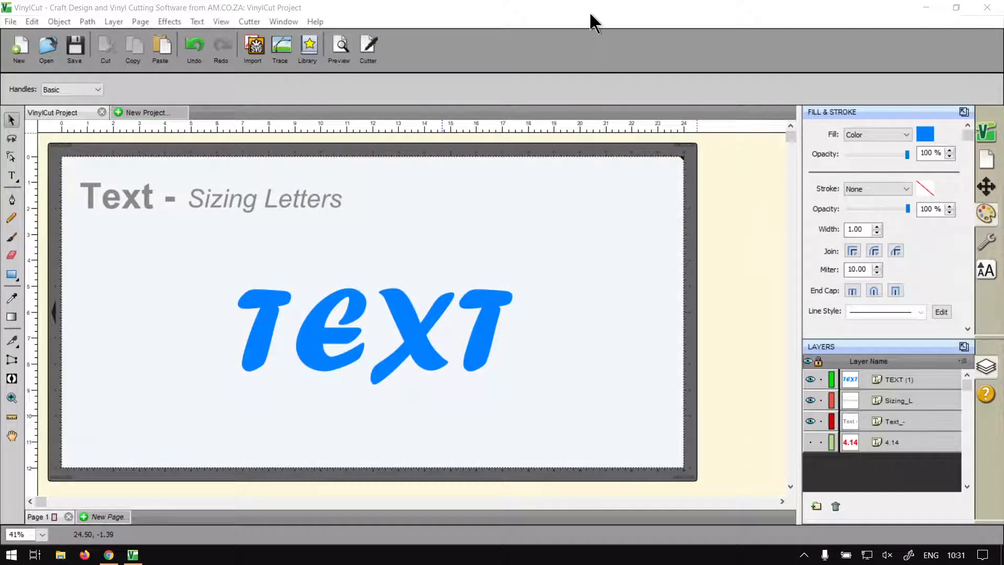
- Duplicate the blue TEXT object and hide the original TEXT (1) layer
left_click(590, 14)
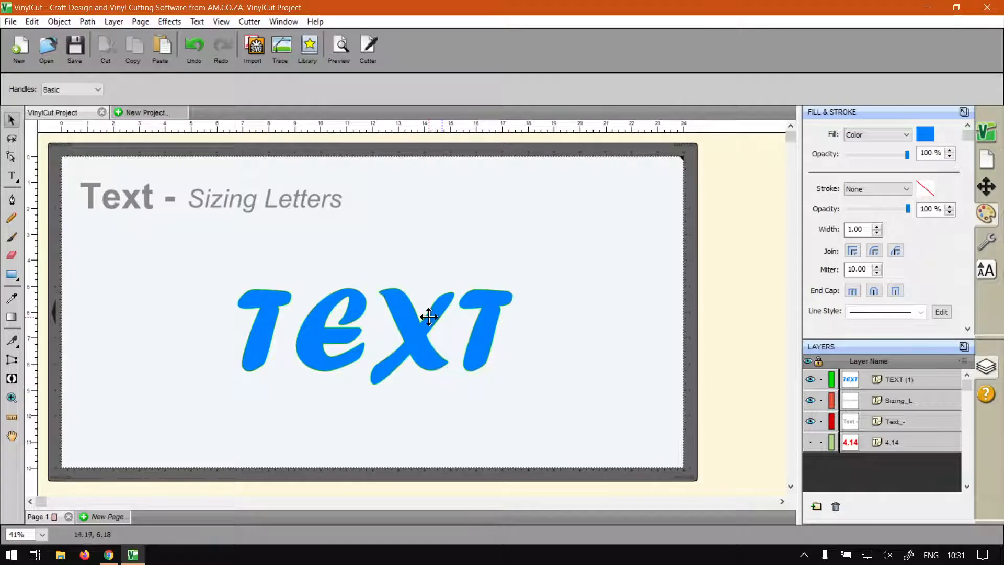
left_click(415, 330)
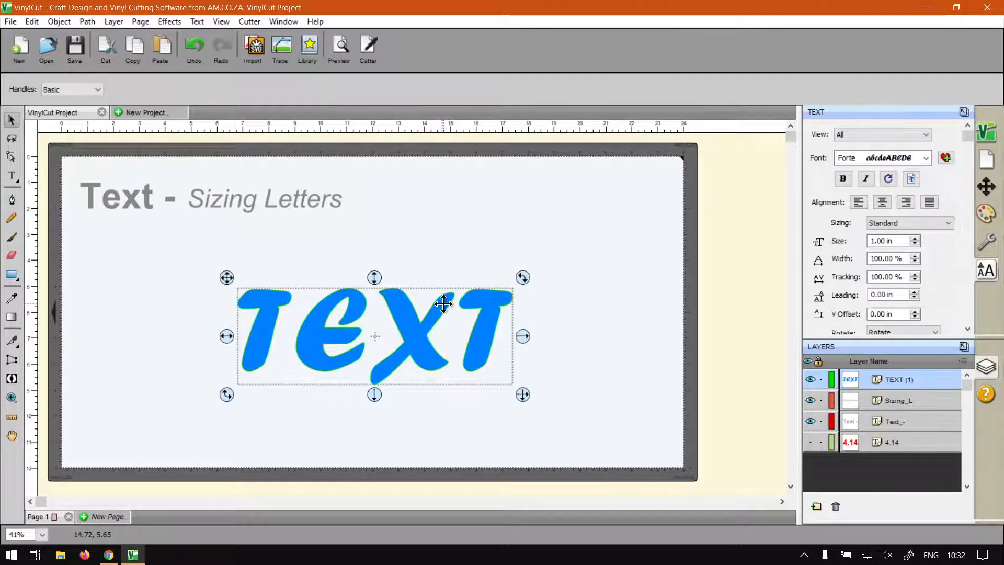
key("ctrl+d")
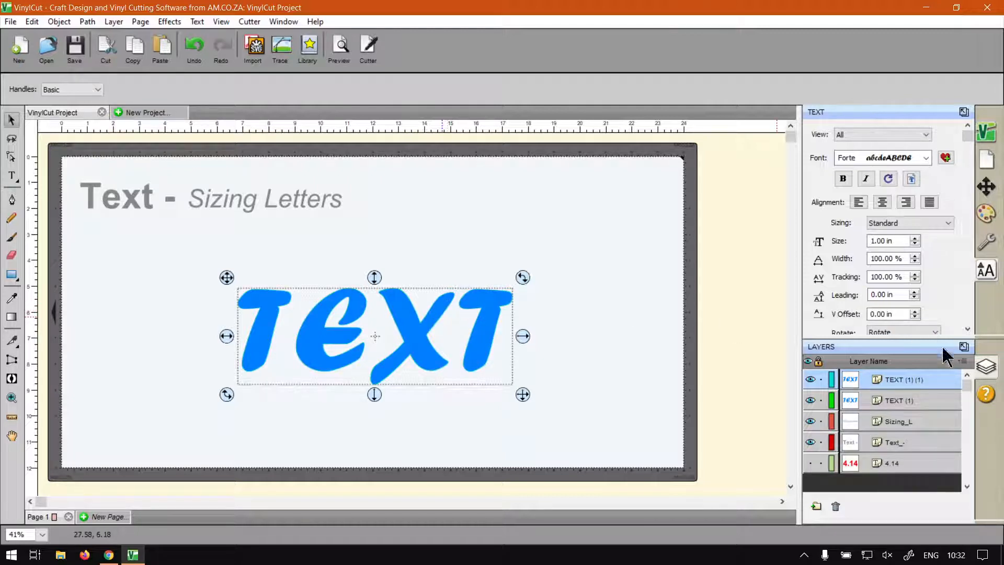
left_click(810, 400)
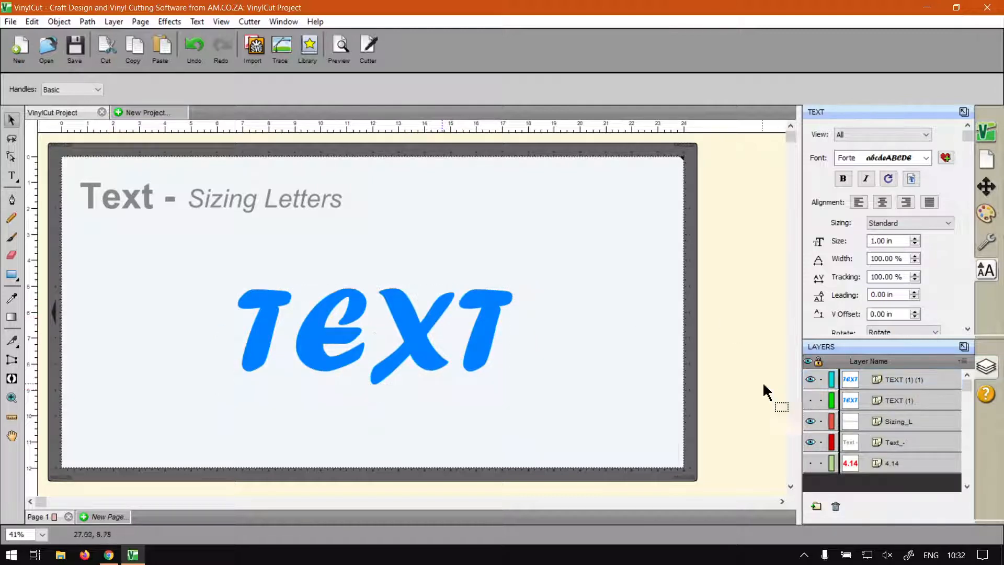
- Try the Fixed Height sizing on the duplicated TEXT, and undo it
left_click(482, 318)
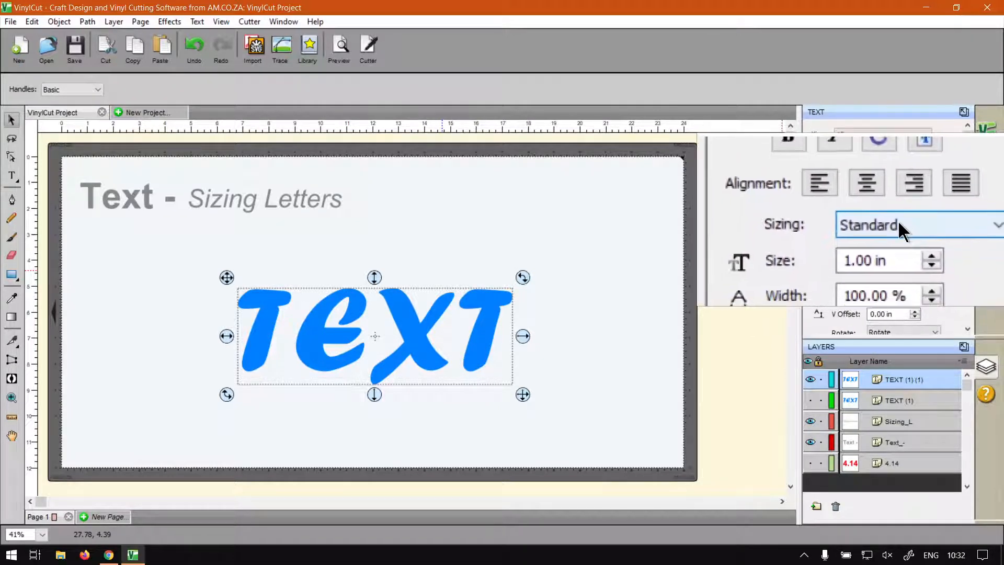
left_click(922, 230)
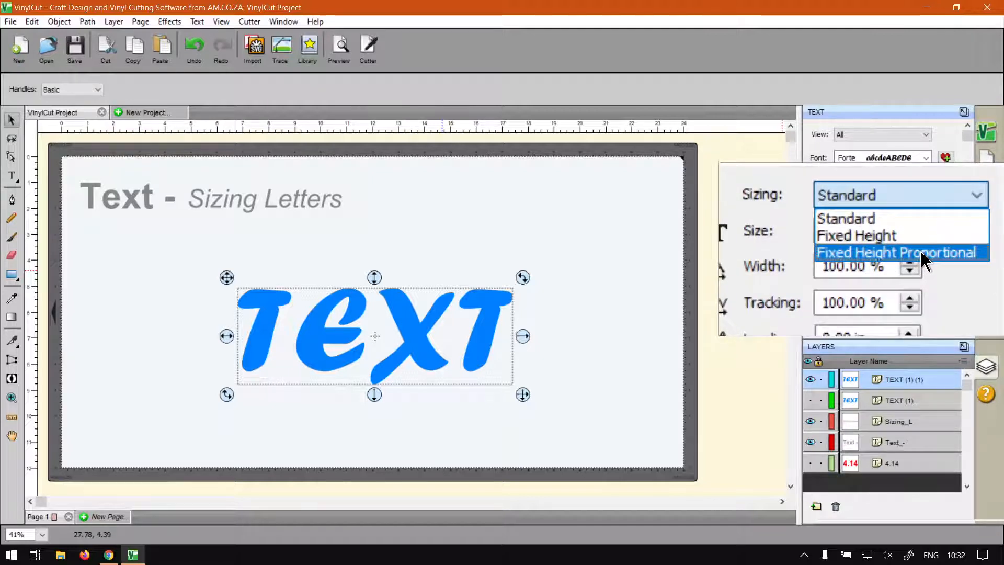
left_click(919, 244)
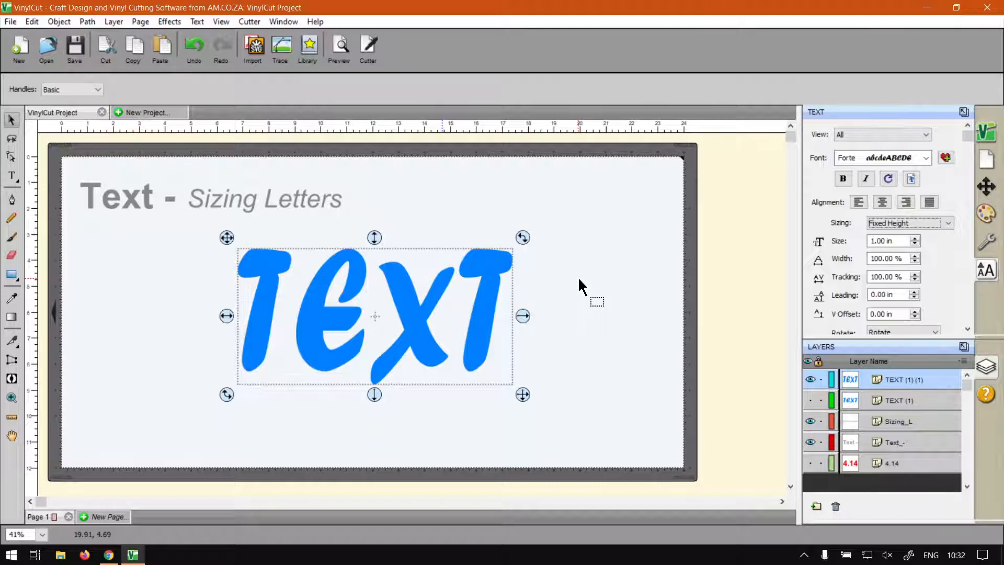
key("ctrl+z")
- Set the duplicated TEXT's sizing to Fixed Height Proportional and move it closer to the middle of the page
left_click(898, 219)
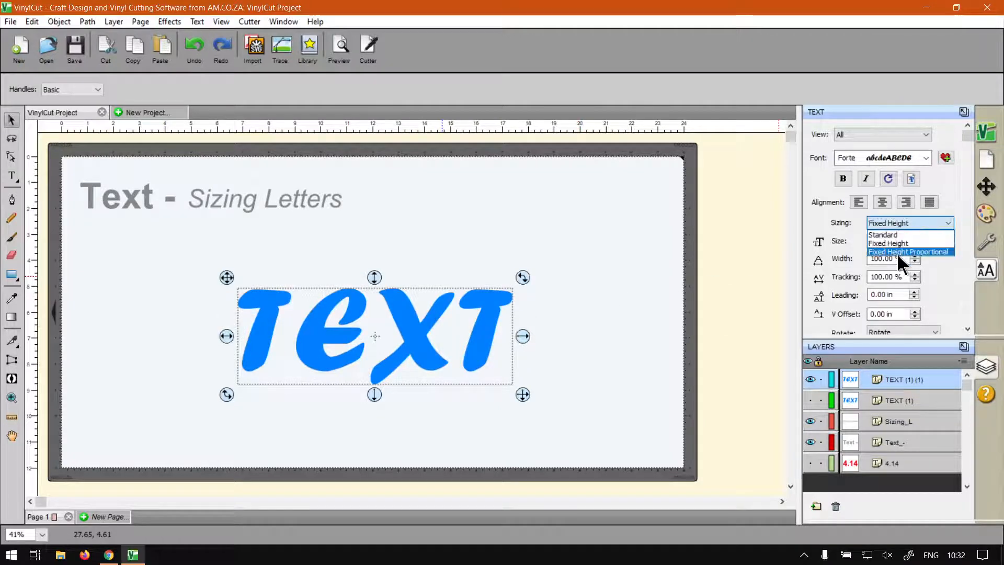
left_click(894, 252)
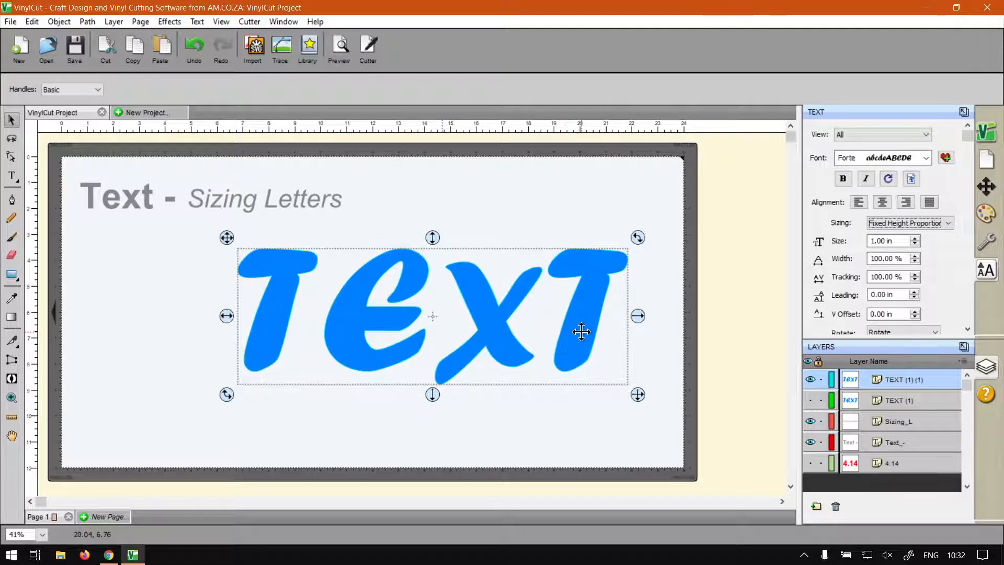
left_click_drag(582, 331, 523, 349)
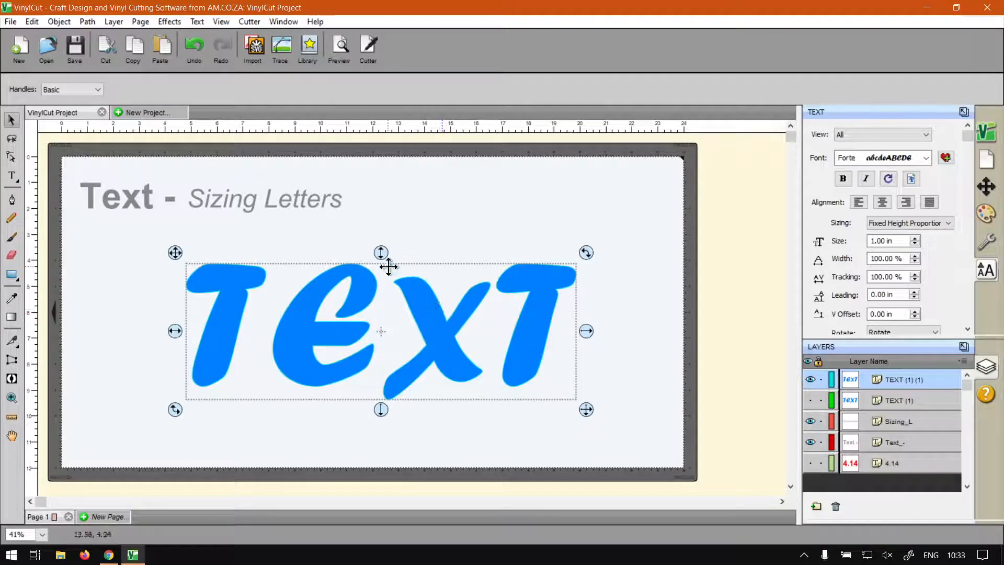
- Ungroup the enlarged TEXT object into its individual letters
right_click(429, 311)
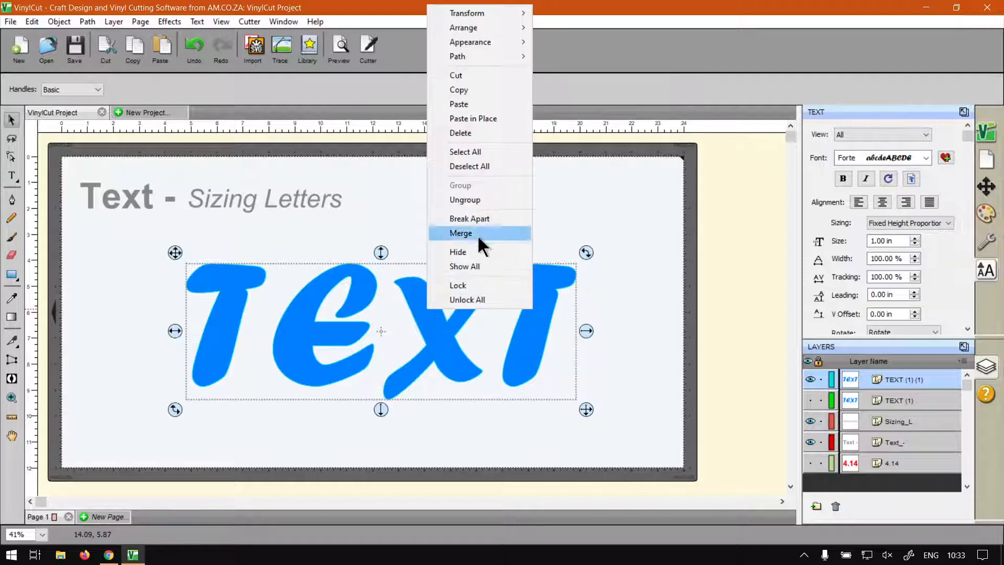
left_click(630, 17)
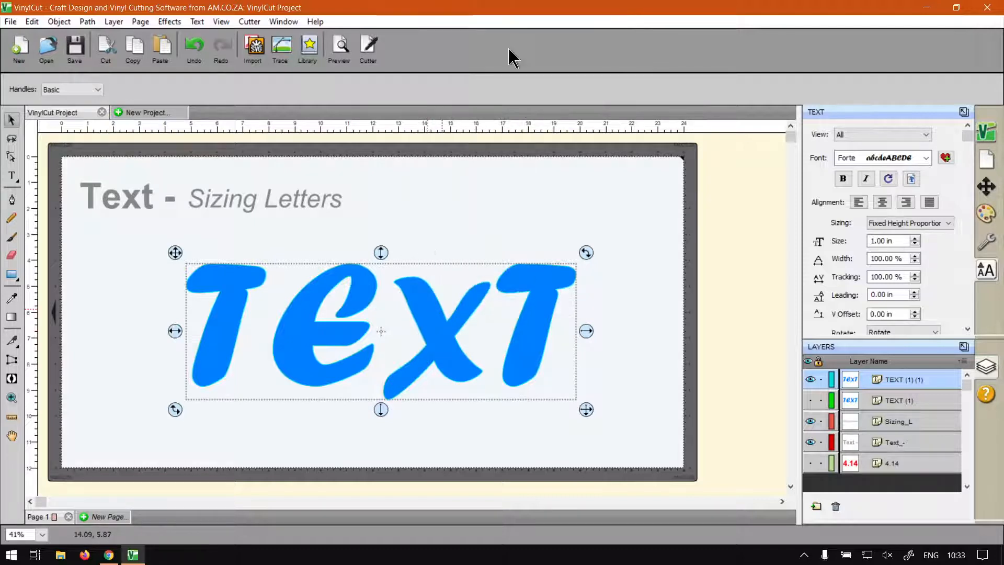
left_click(58, 22)
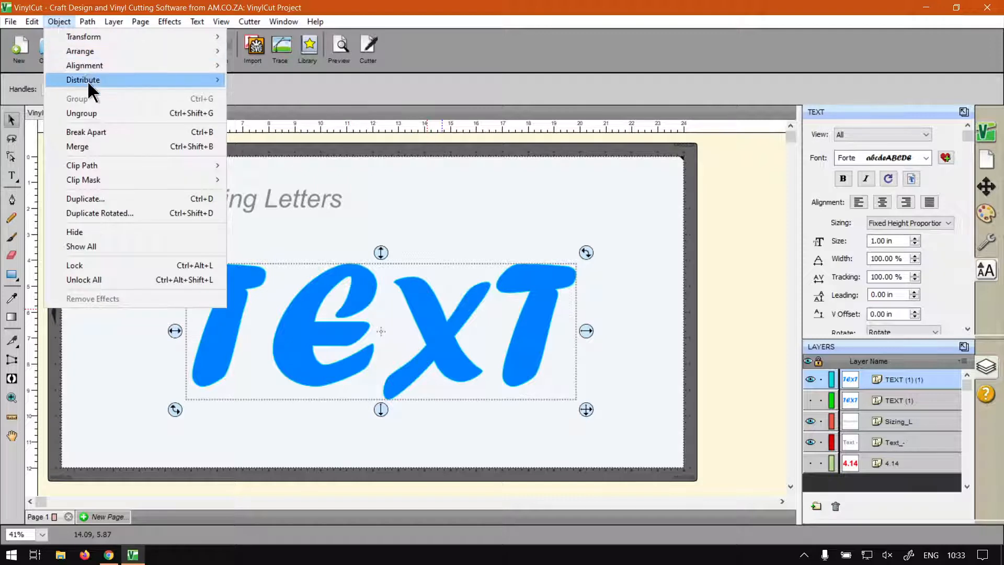
left_click(97, 114)
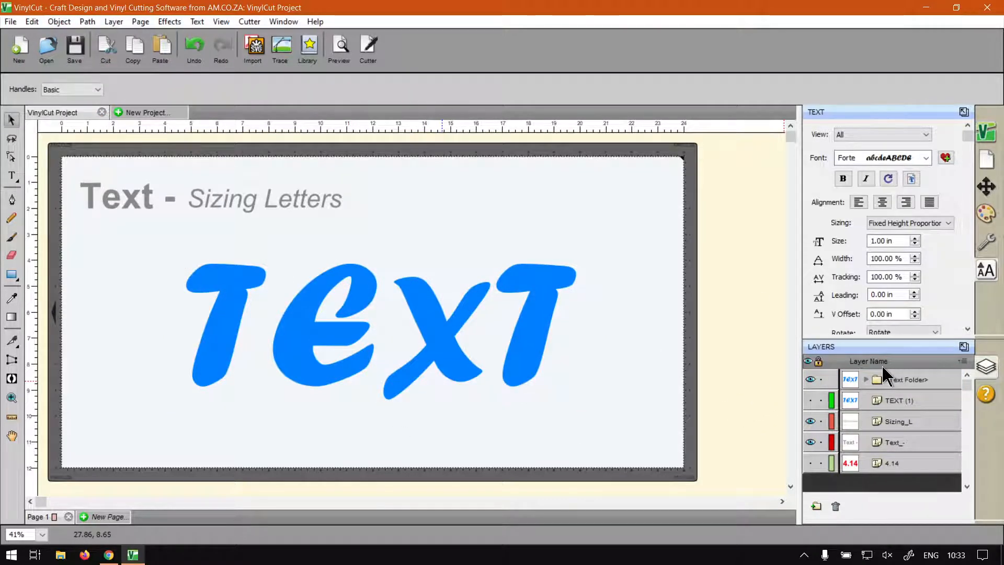
- Select all four letters in the Text Folder and align them vertically to the middle of the page
left_click(866, 379)
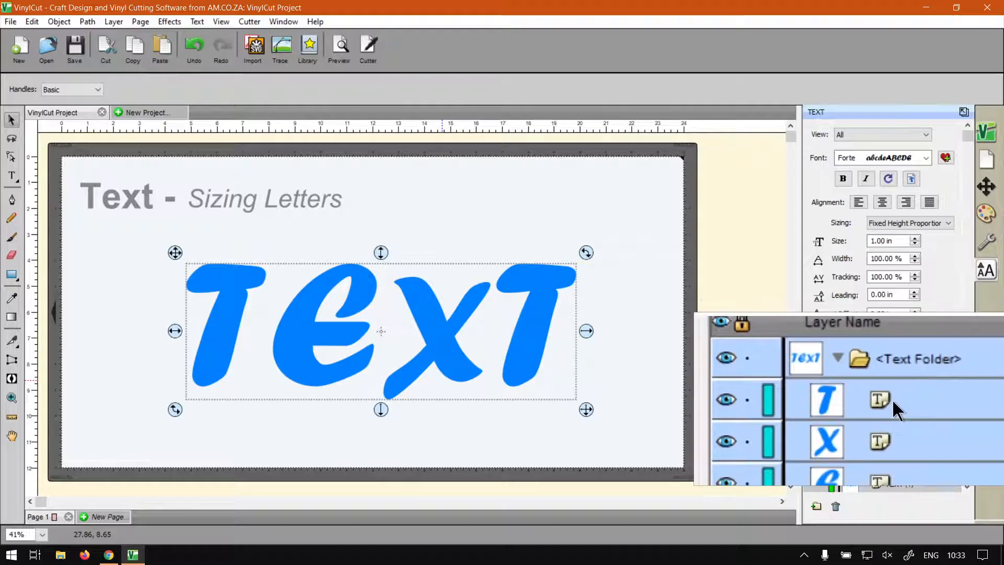
left_click(892, 400)
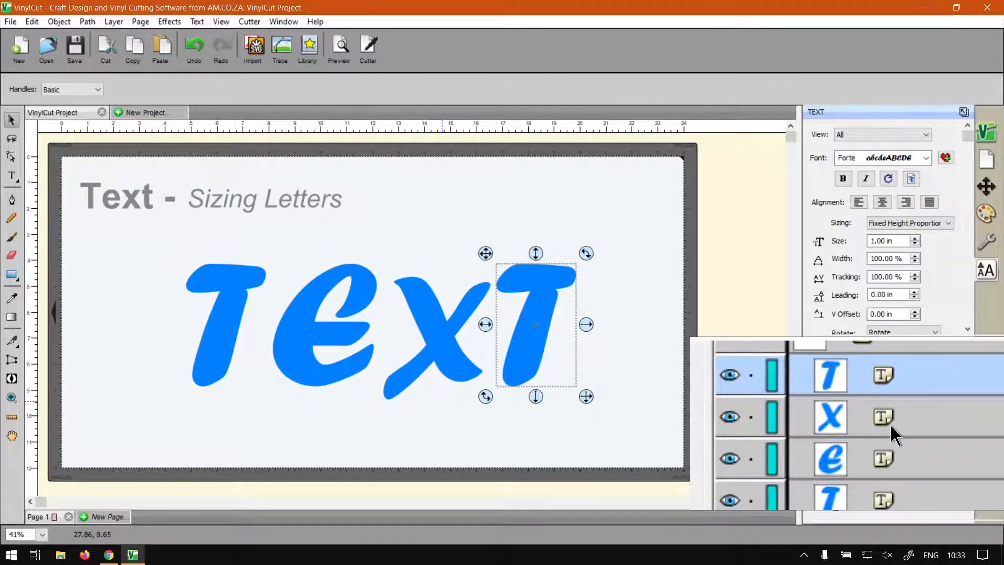
left_click(890, 417, "ctrl")
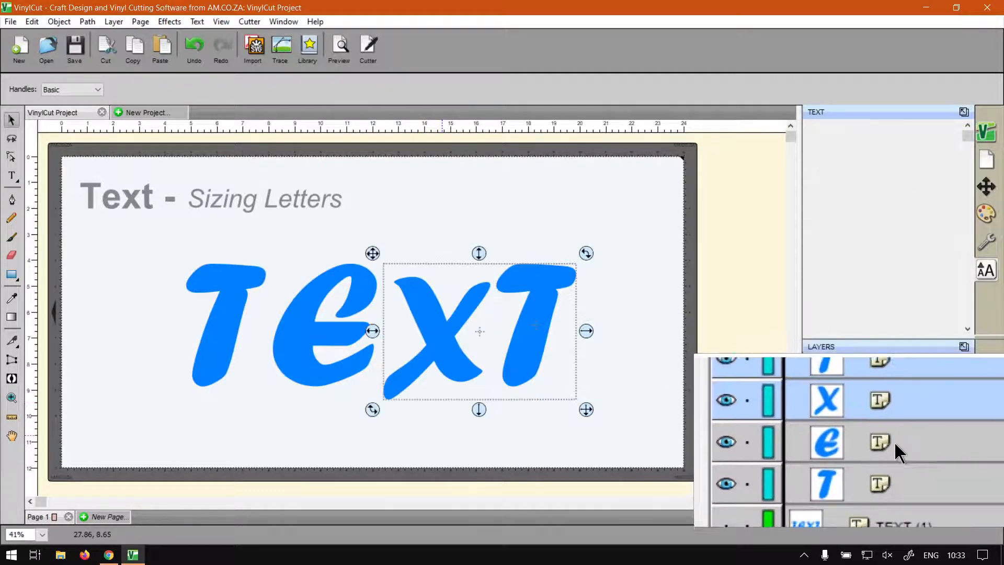
left_click(895, 443, "ctrl")
left_click(895, 453, "ctrl")
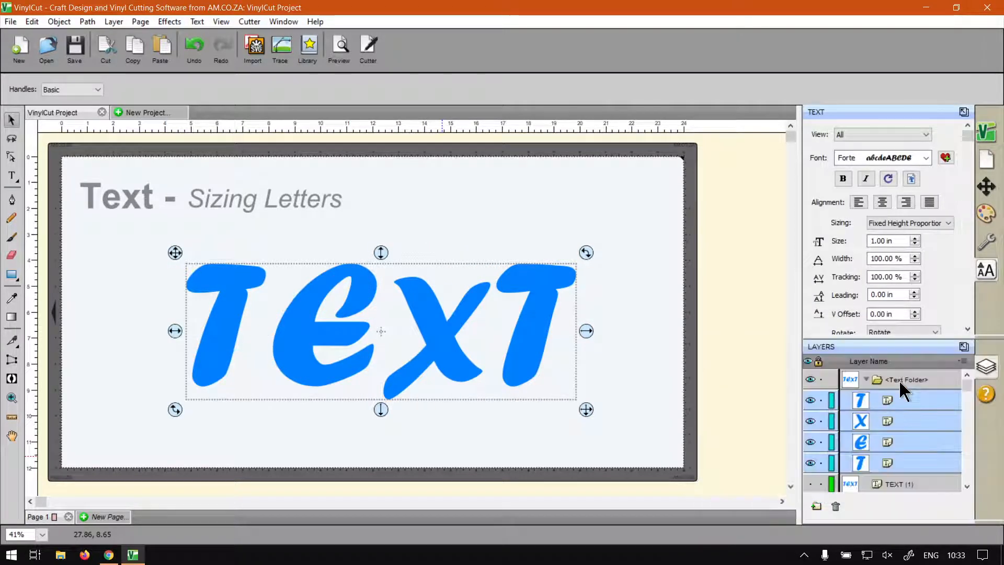
left_click(986, 187)
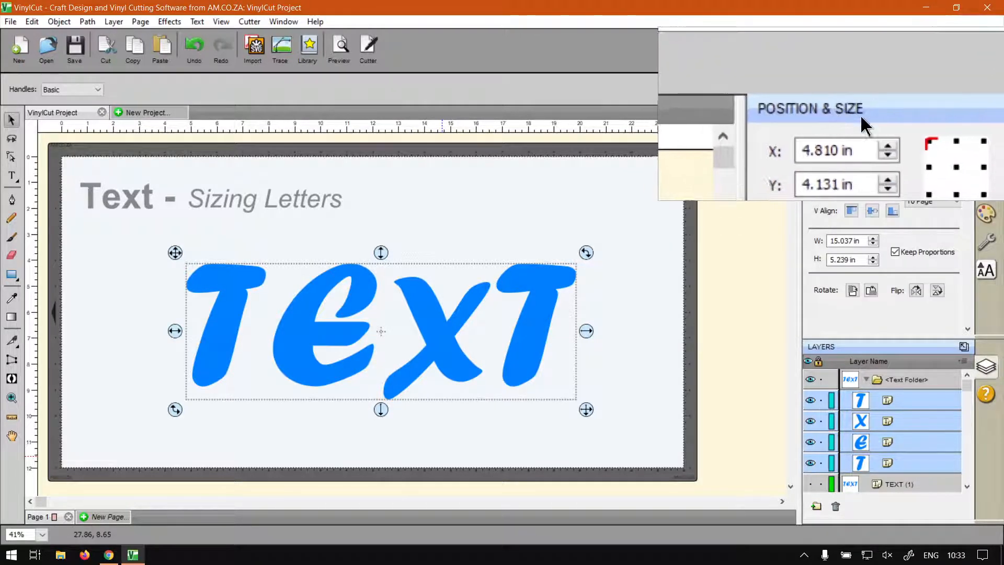
key("super")
key("super")
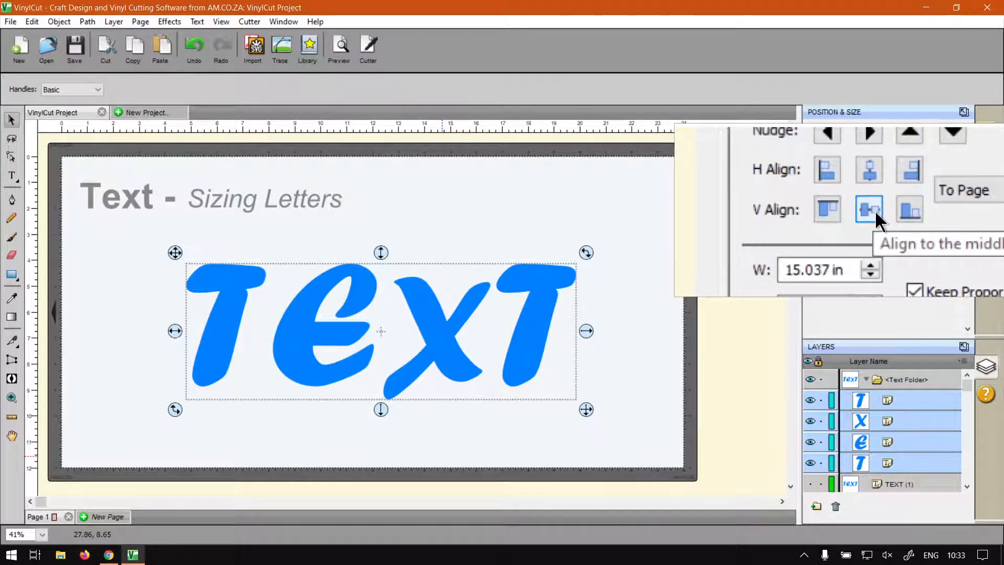
left_click(871, 211)
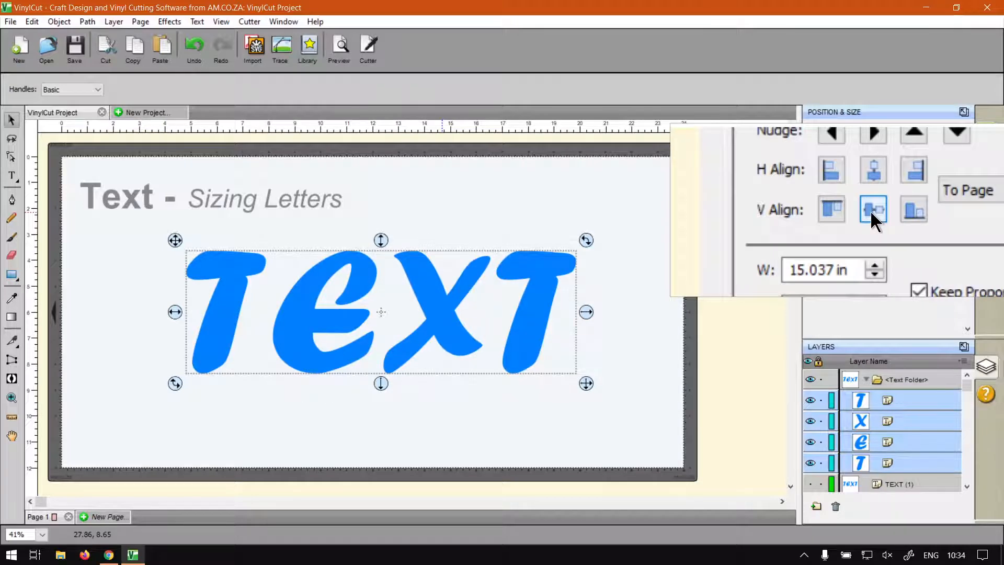
left_click(727, 305)
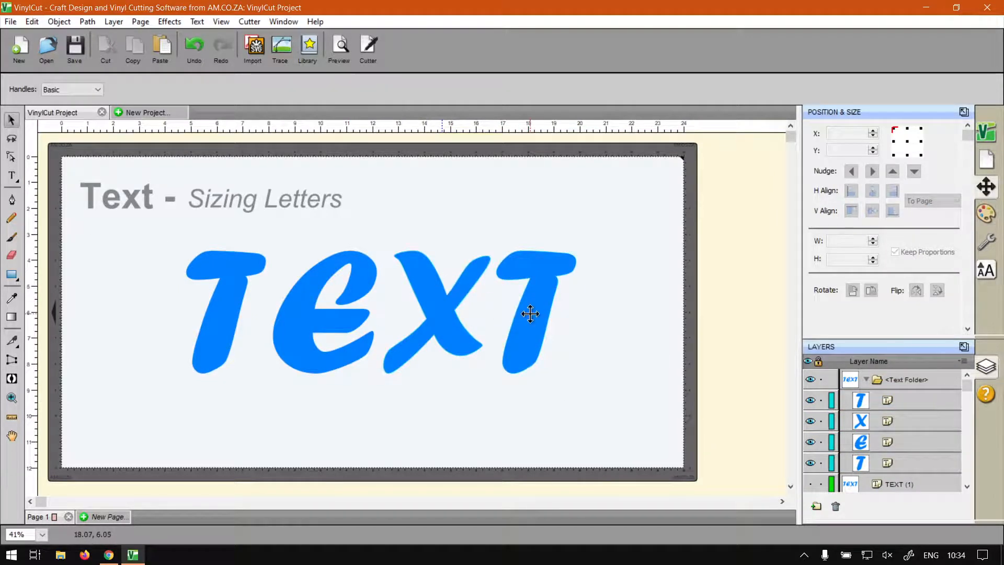
- Scale the whole Text Folder down proportionally to about 10 in wide, and deselect it
left_click(896, 374)
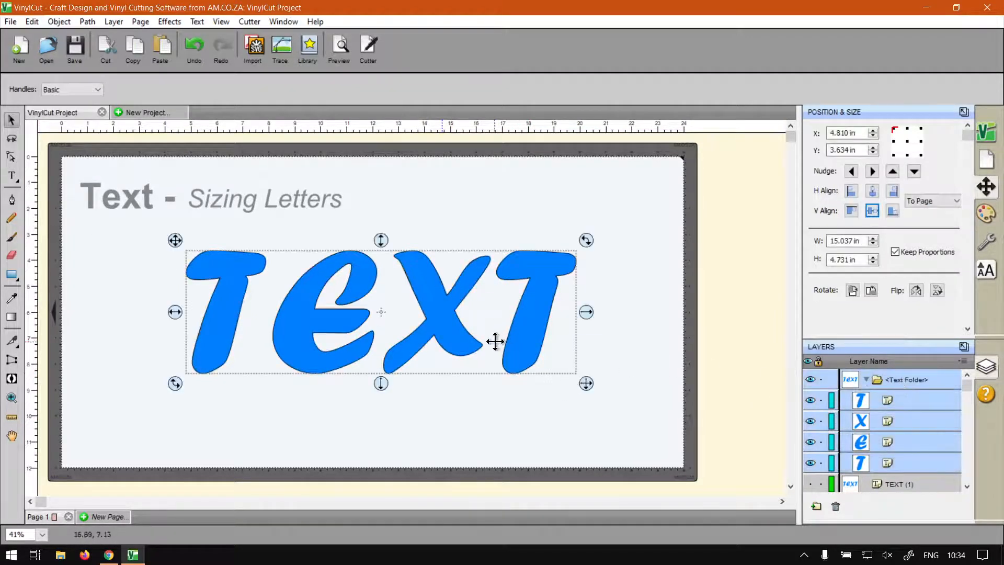
left_click_drag(586, 384, 508, 315)
left_click(717, 285)
key("ctrl+z")
left_click(727, 303)
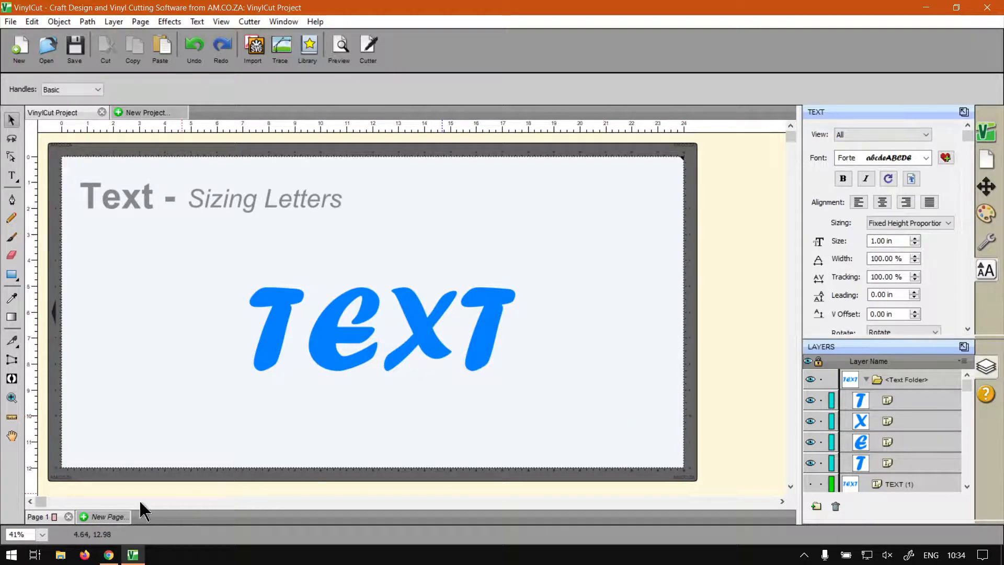
- Switch to Chrome and look over the Vinylcut website and the Software Training Videos home page
left_click(108, 555)
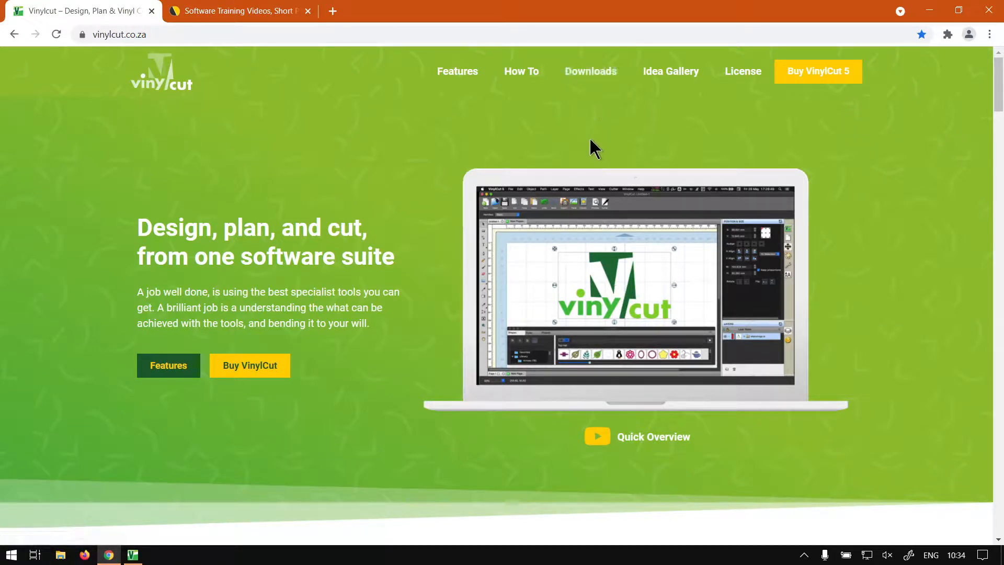
left_click(237, 12)
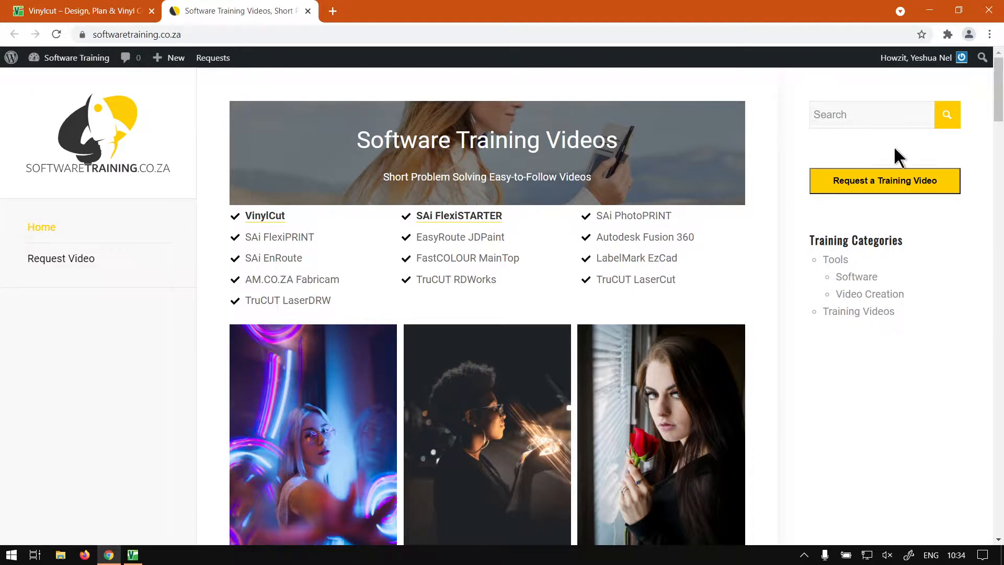
scroll(668, 317, "down", 5)
scroll(668, 317, "up", 5)
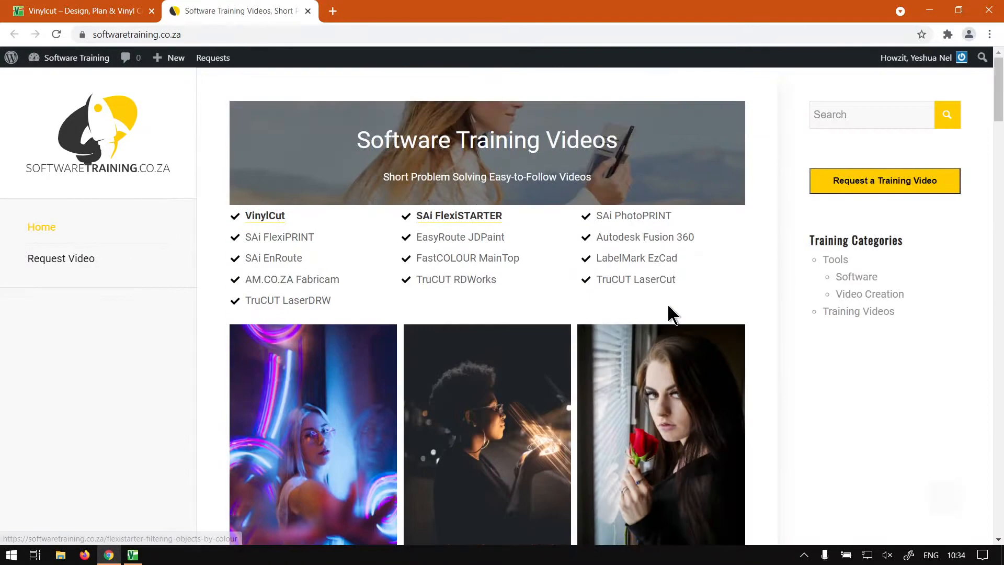